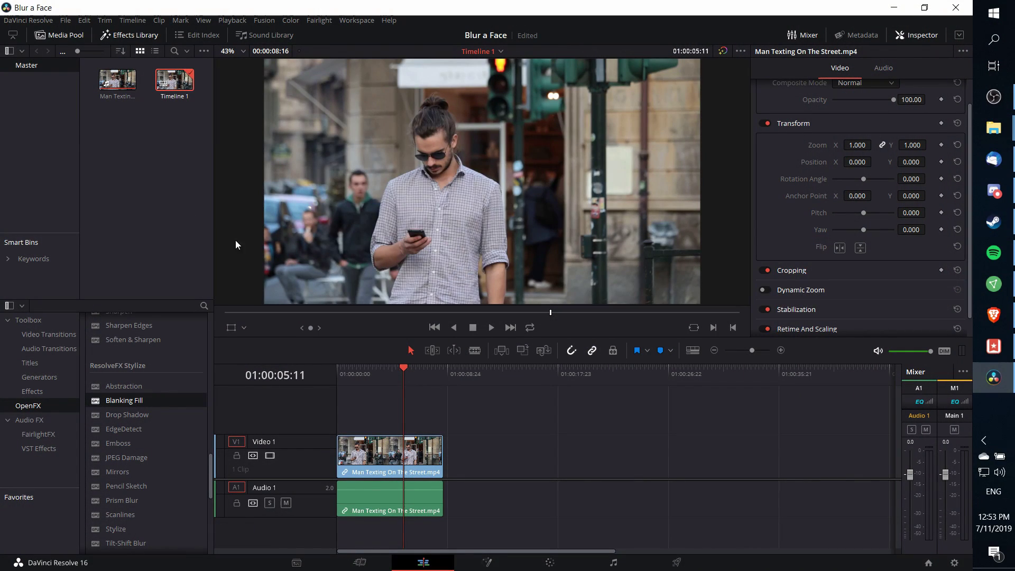
Step: Preview the Man Texting On The Street clip by playing it and scrubbing to its end
left_click(393, 367)
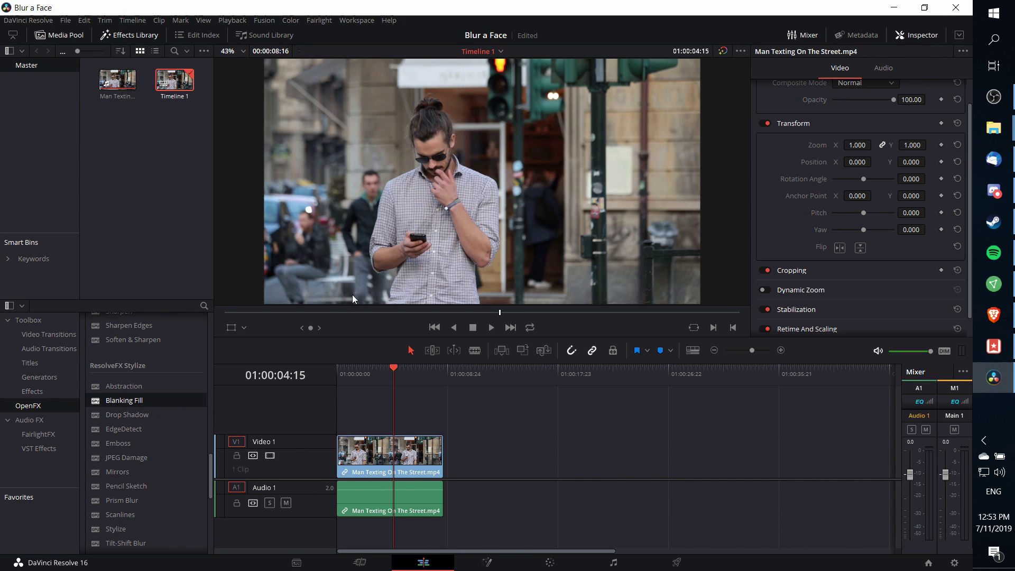
key("space")
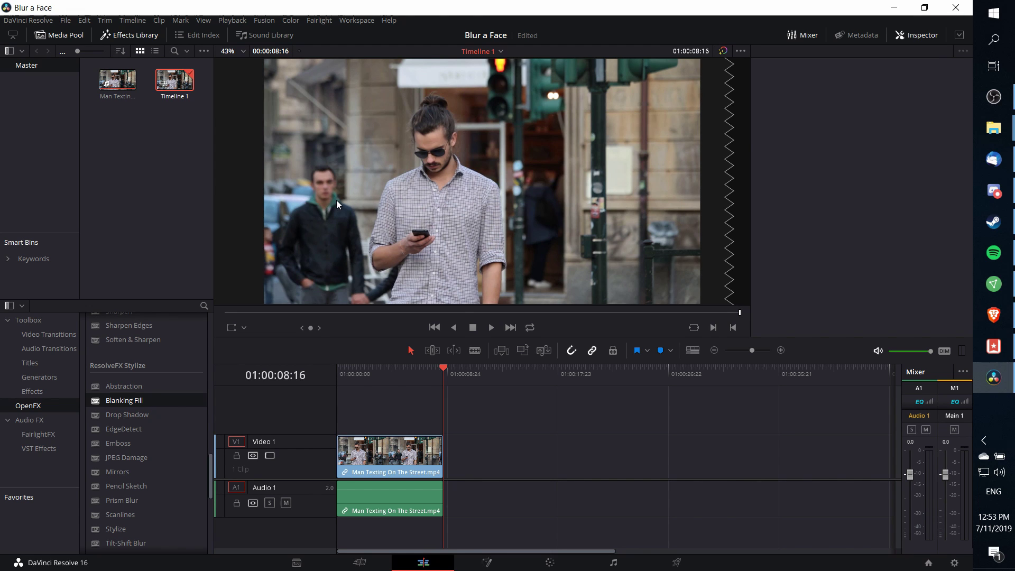
left_click(384, 378)
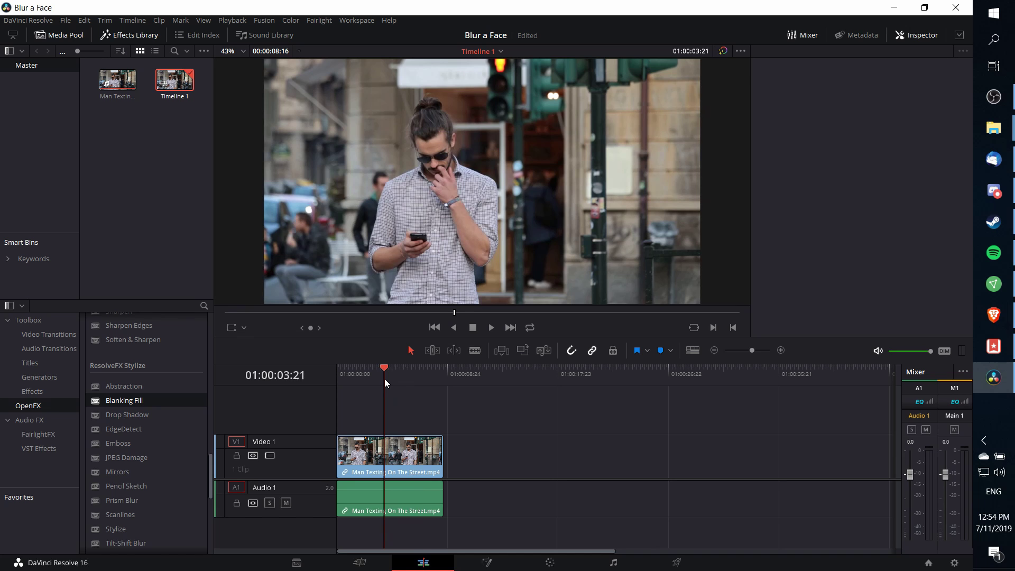
left_click_drag(385, 378, 437, 383)
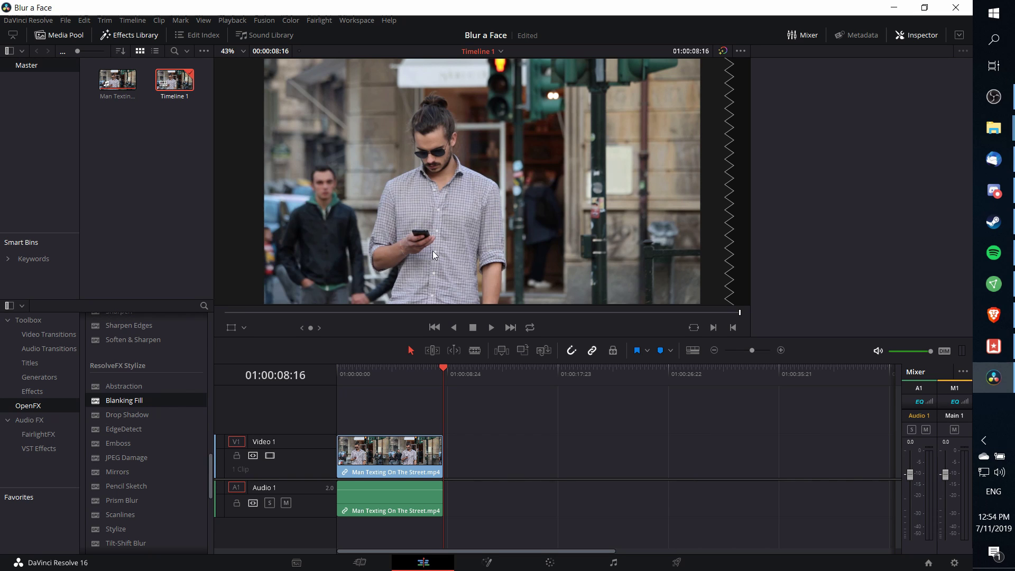
left_click(550, 562)
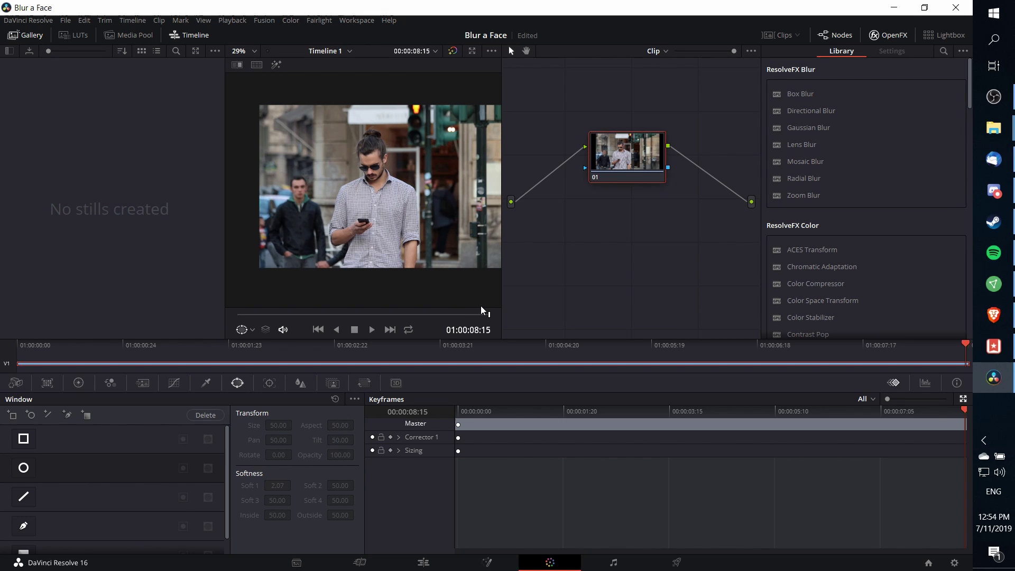
scroll(290, 184, "up", 2)
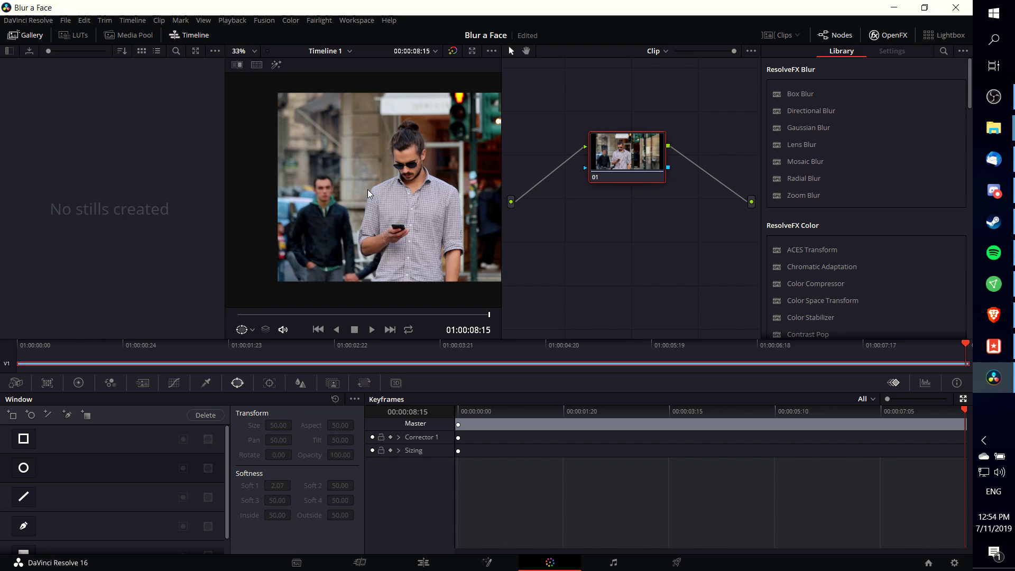
left_click_drag(366, 189, 272, 209)
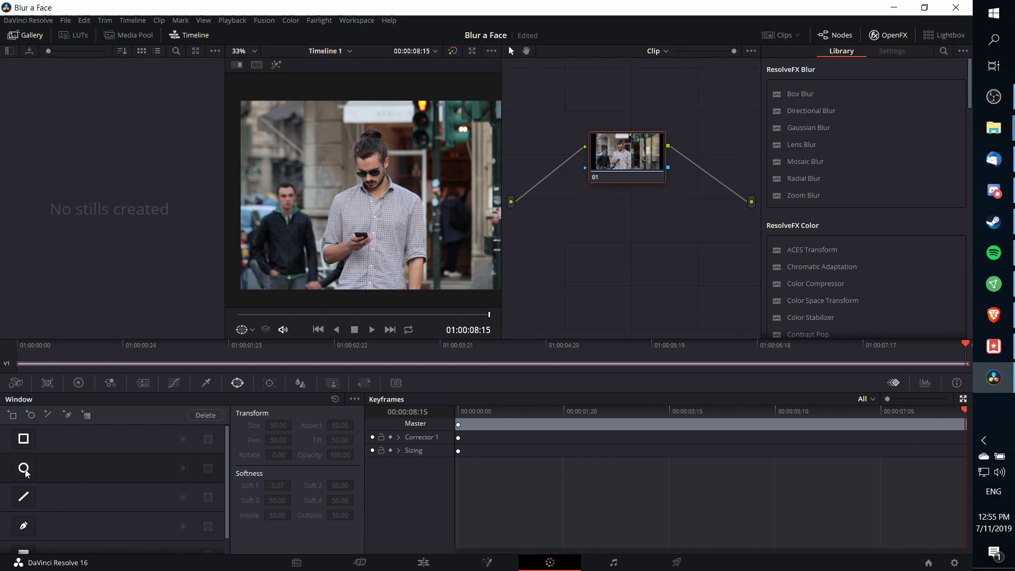
Step: Add a Circle power window and move it onto the background man's face
left_click(23, 467)
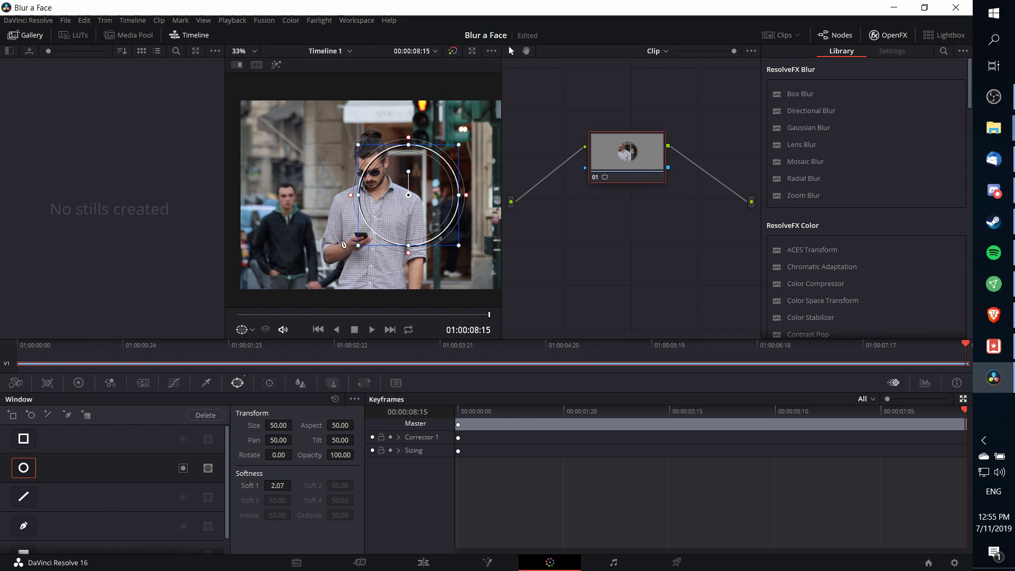
scroll(396, 150, "up", 1)
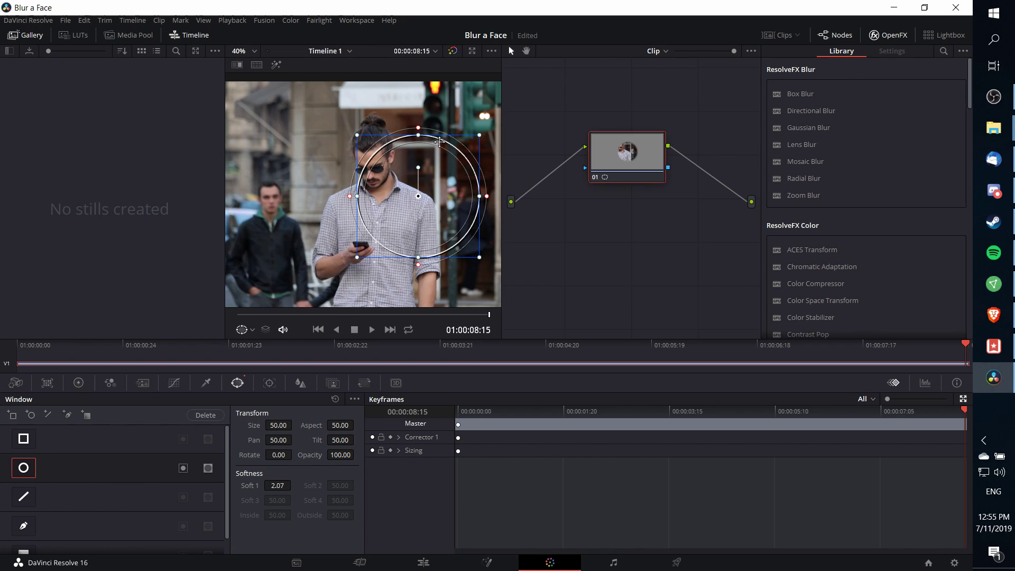
left_click_drag(439, 143, 374, 158)
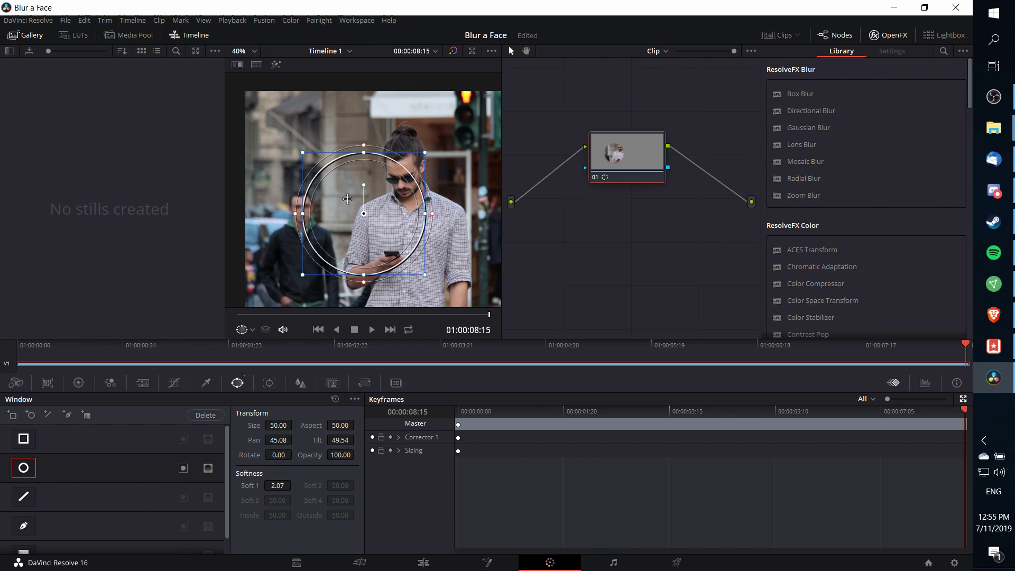
left_click_drag(376, 166, 339, 161)
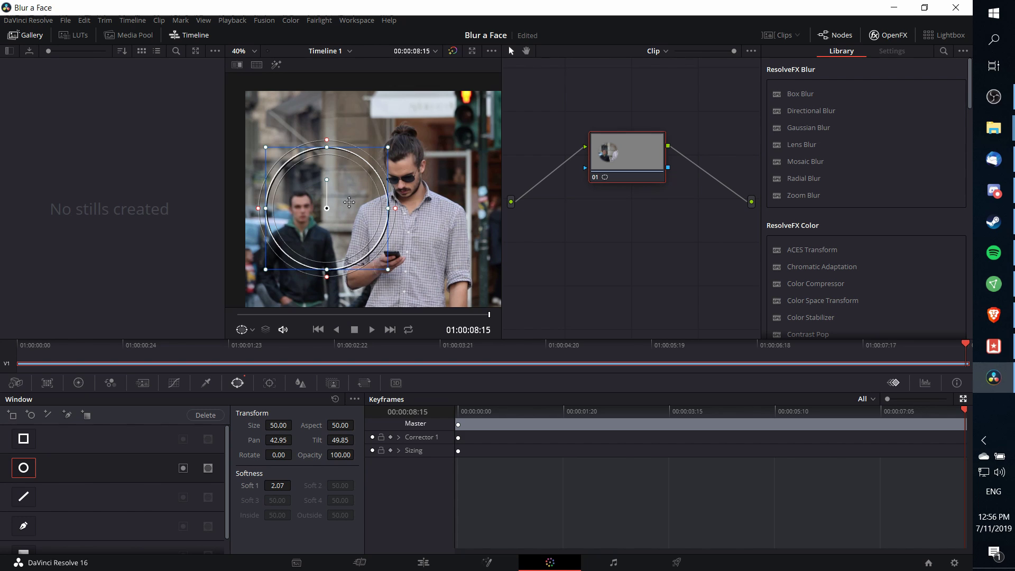
left_click_drag(345, 211, 326, 212)
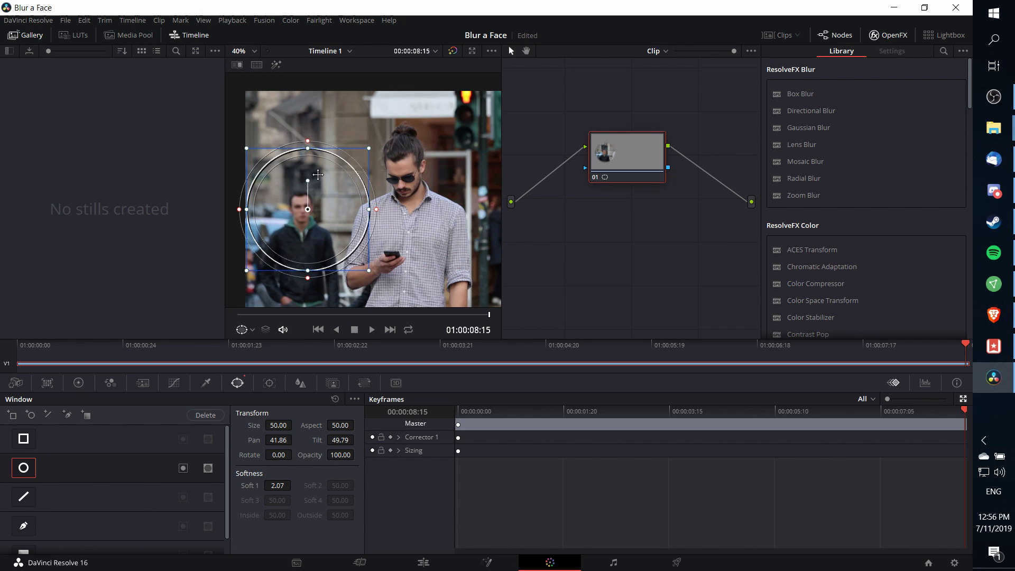
Step: Shrink the circle tightly over the face to size 22.94, softness 2.07
left_click_drag(309, 152, 299, 189)
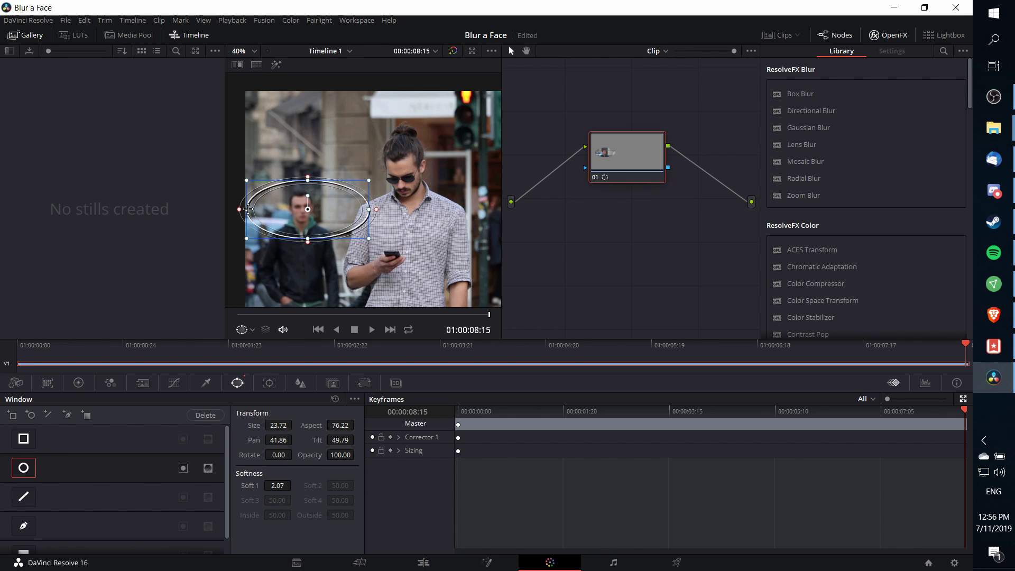
left_click_drag(246, 209, 303, 220)
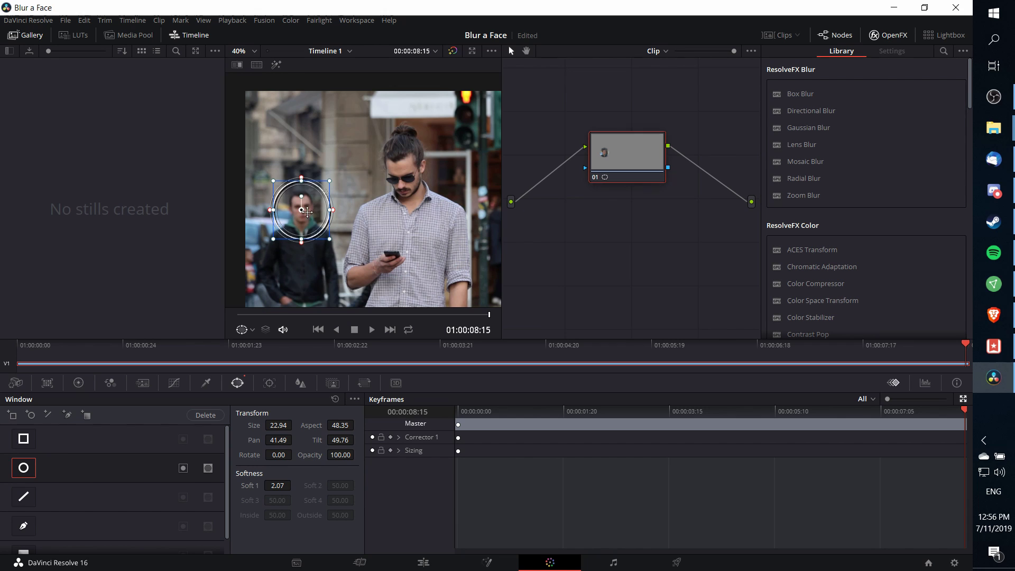
scroll(341, 236, "up", 2)
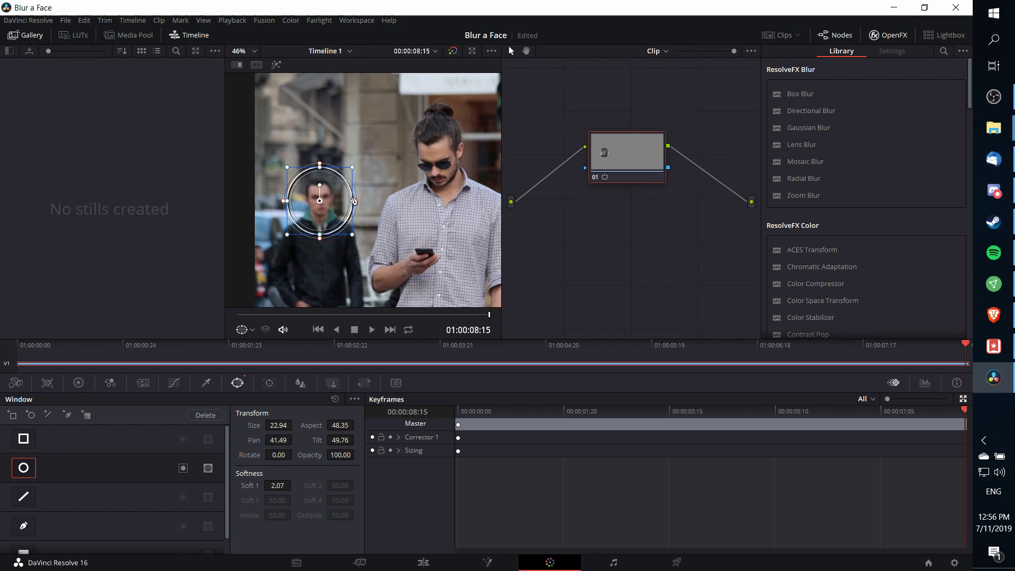
scroll(360, 222, "up", 2)
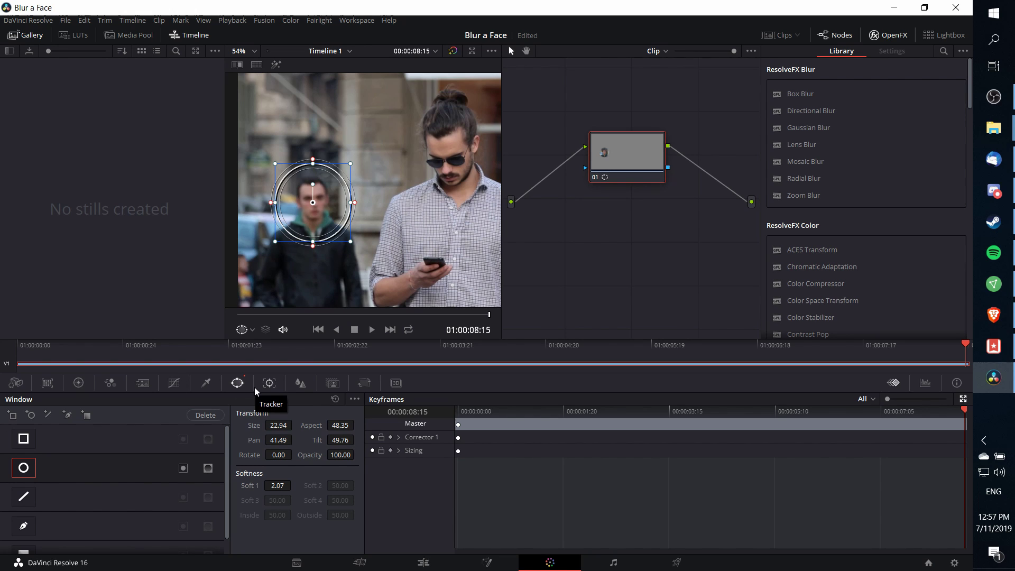
Step: Set the linked Blur radius to about 0.98 and scrub the clip to check the face blur
left_click(290, 388)
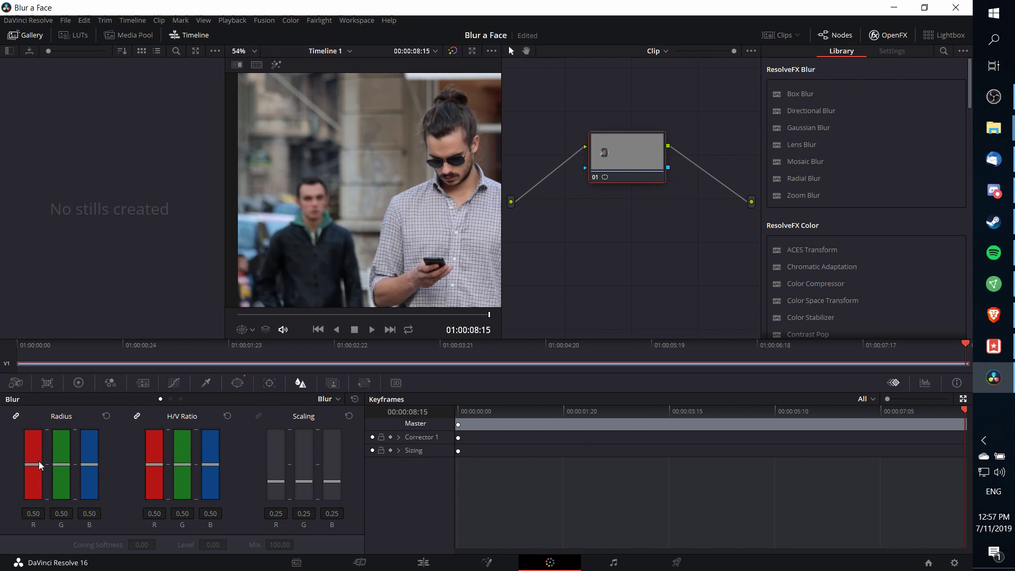
left_click(314, 403)
left_click_drag(33, 464, 36, 415)
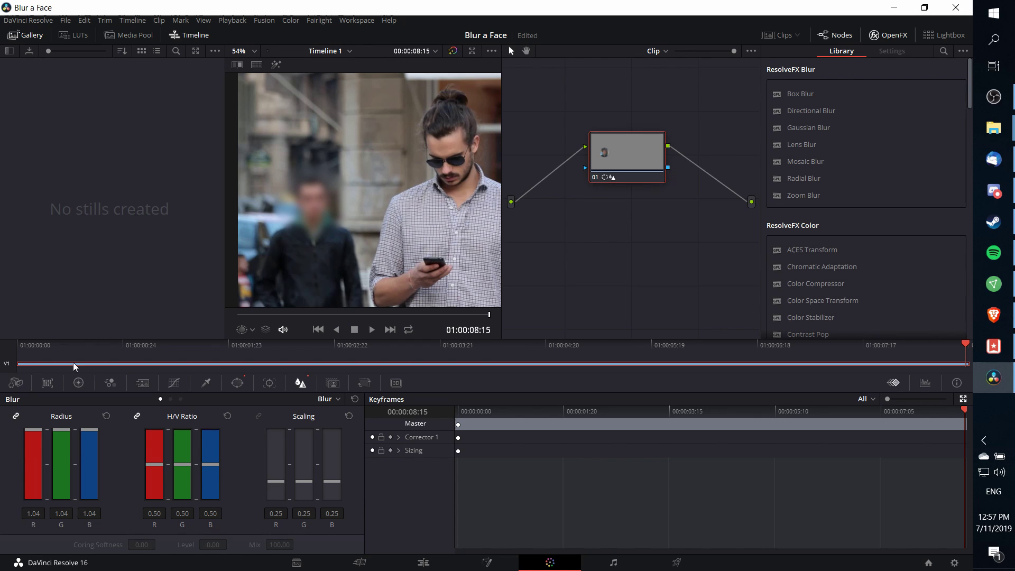
left_click_drag(40, 425, 40, 429)
scroll(327, 187, "down", 1)
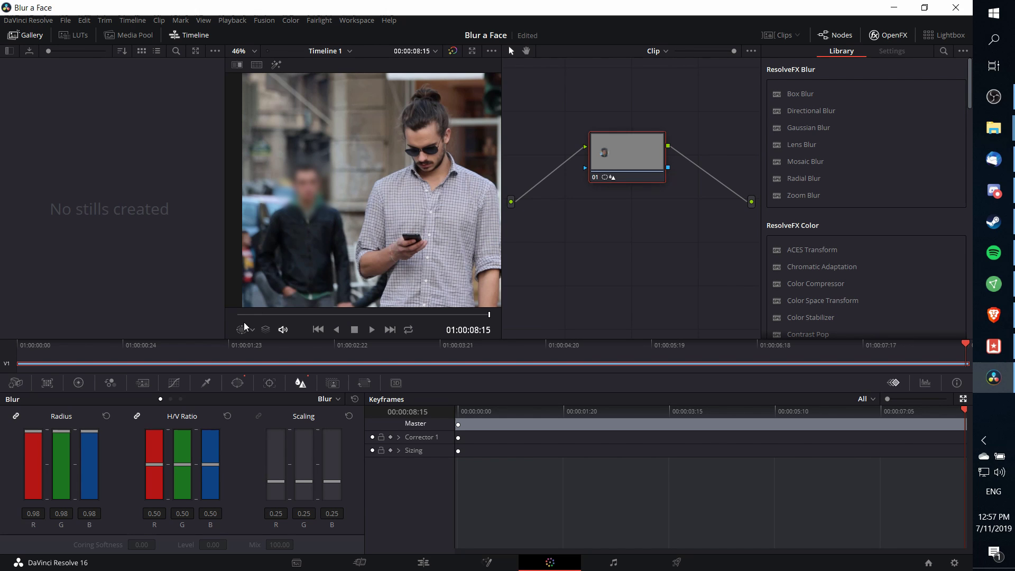
left_click_drag(354, 317, 517, 318)
Step: Track the face window in reverse through the clip and scrub to verify the track
left_click(268, 384)
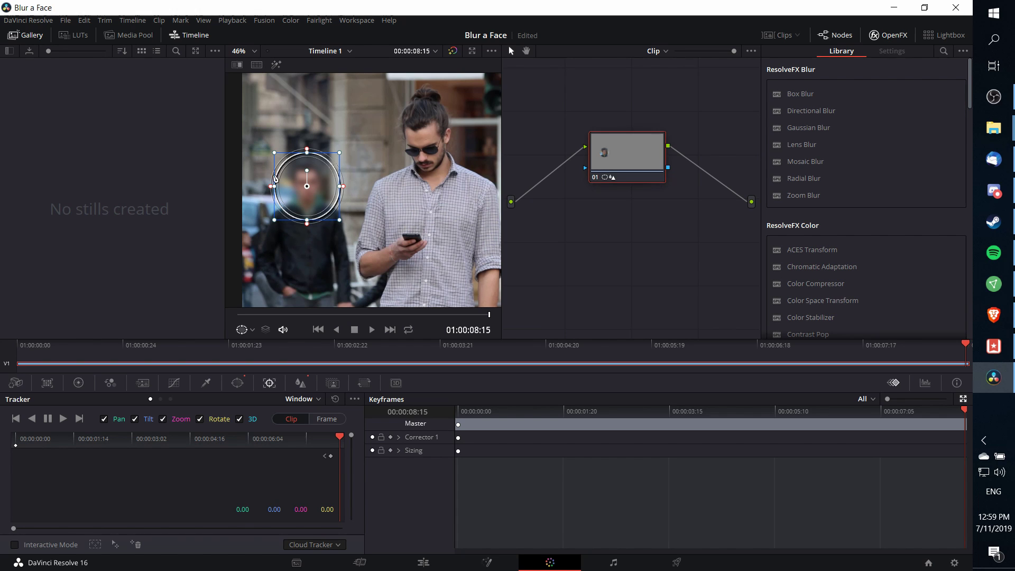
left_click(32, 419)
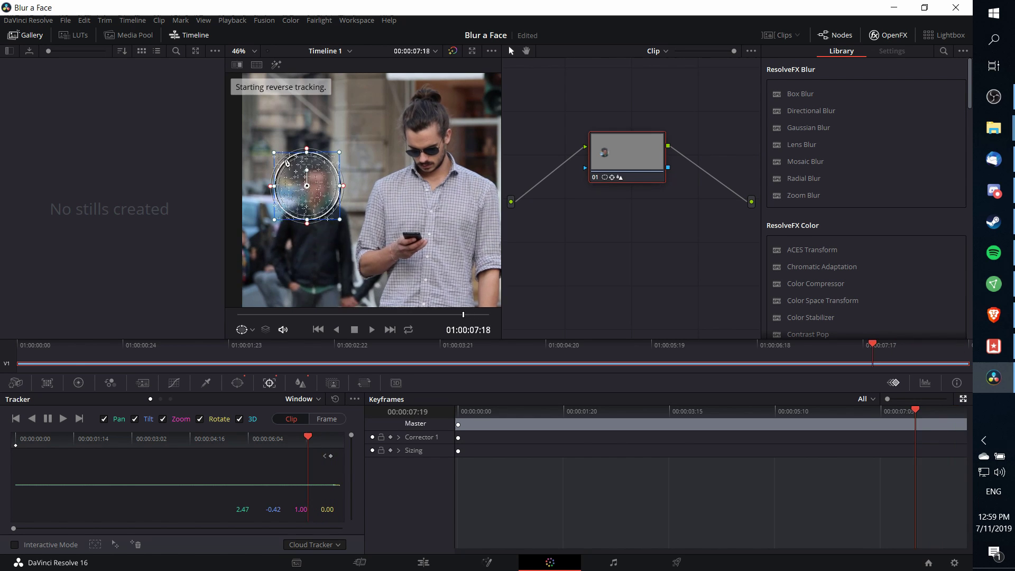
left_click_drag(290, 436, 357, 434)
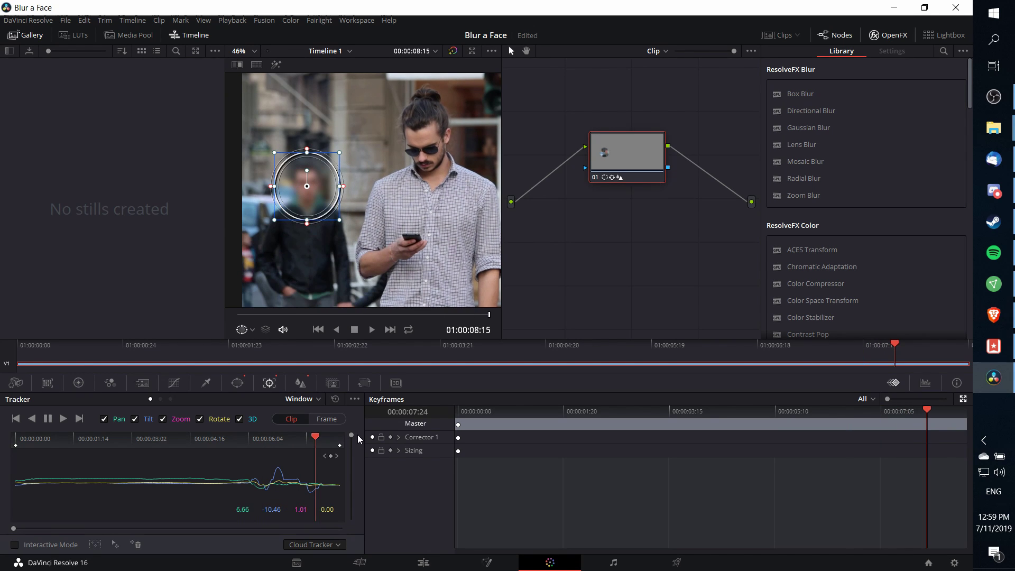
Step: Turn off 3D tracking and narrow the window into a small upright oval around the face
left_click(293, 423)
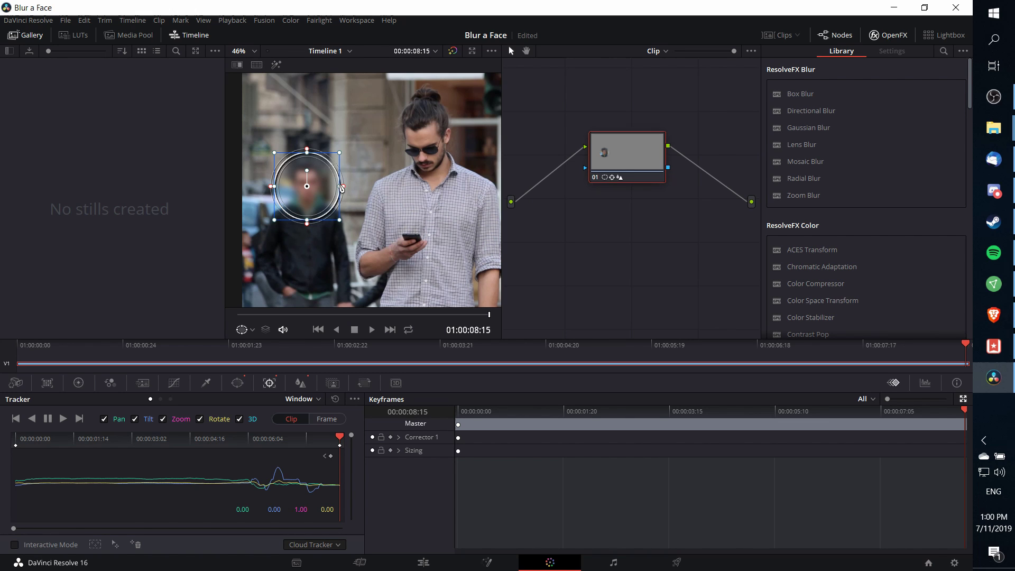
left_click_drag(341, 188, 332, 186)
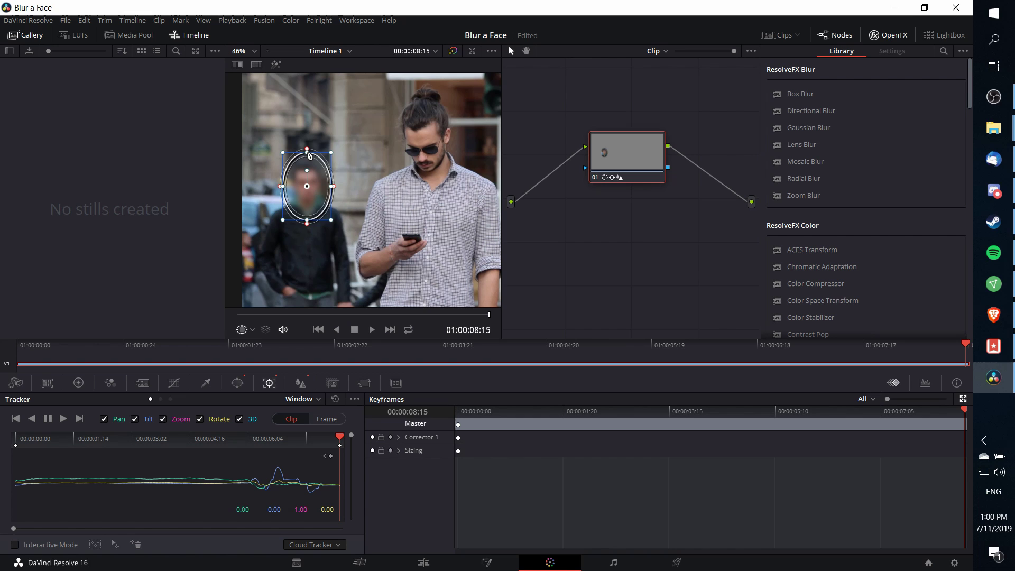
left_click_drag(309, 152, 309, 160)
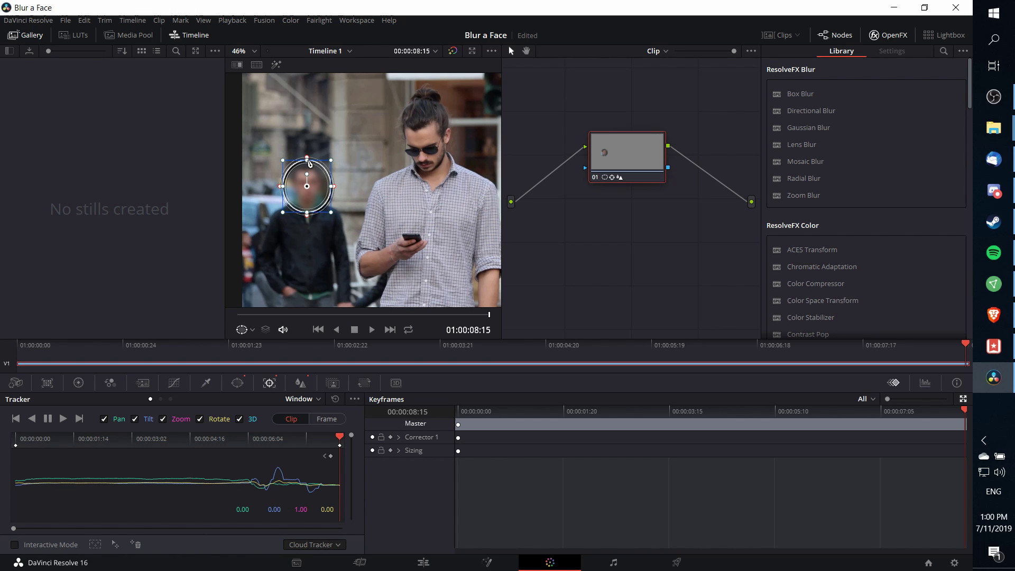
left_click_drag(280, 186, 286, 185)
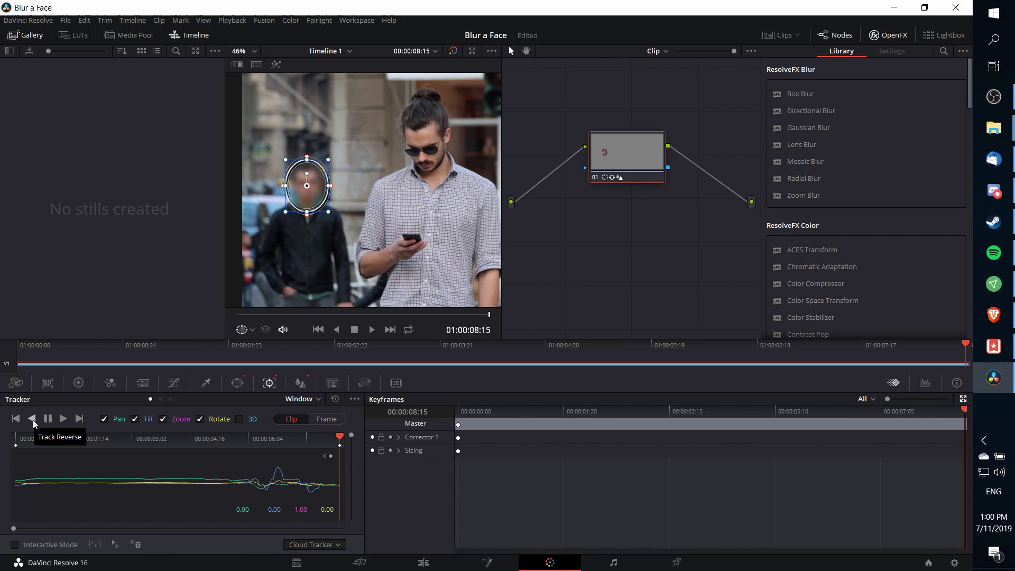
Step: Re-track the reshaped oval in reverse and scrub to 01:00:08:15 to confirm it follows the face
left_click(33, 419)
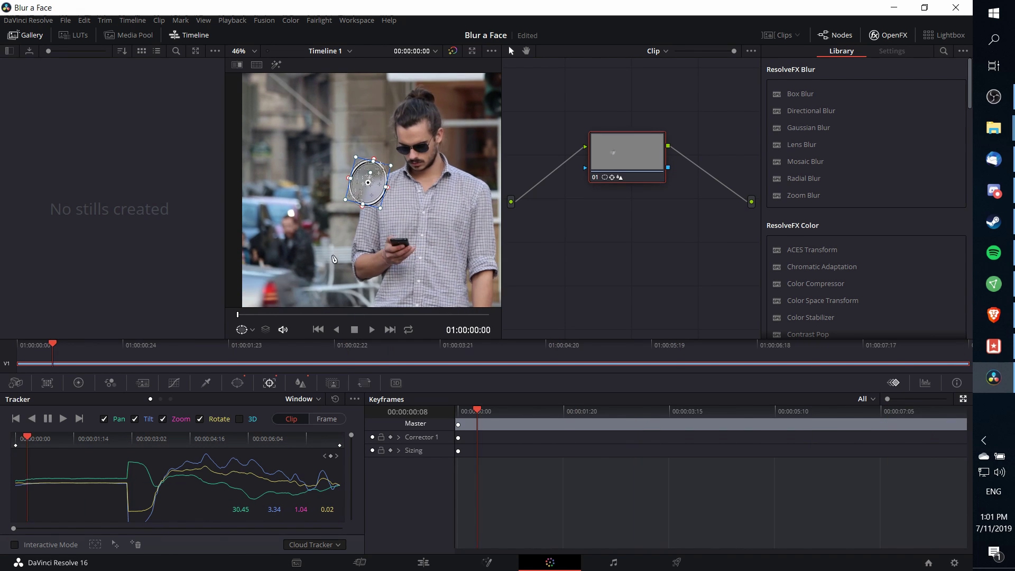
left_click_drag(123, 439, 165, 436)
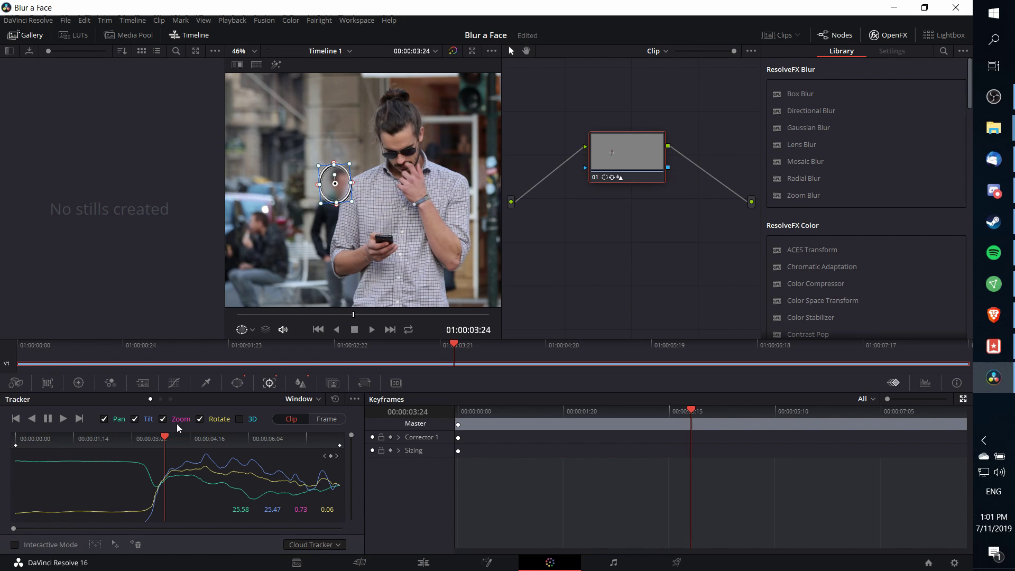
left_click_drag(164, 437, 228, 438)
left_click_drag(311, 439, 222, 439)
left_click_drag(341, 441, 341, 442)
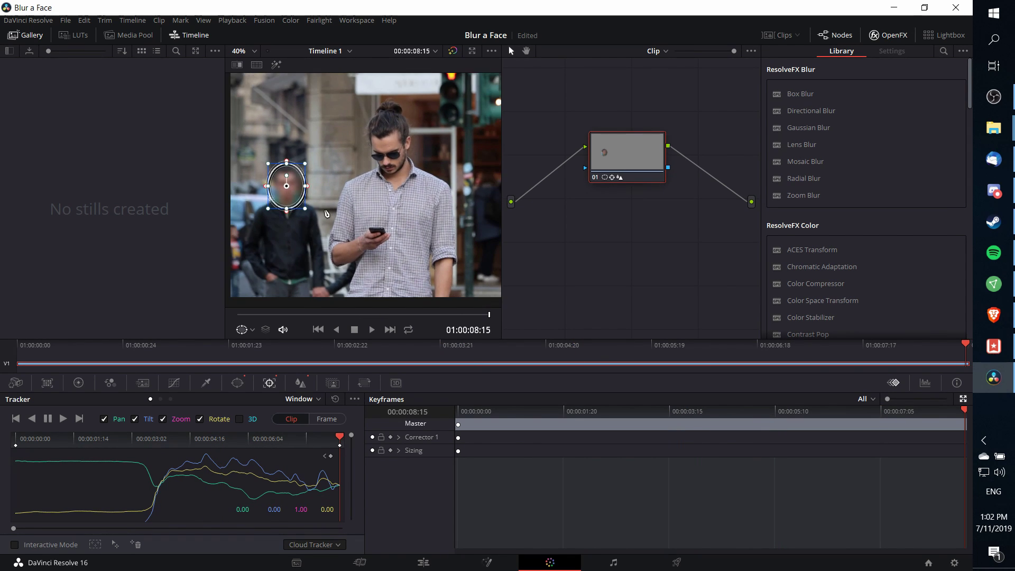
Step: At 05:15, widen the oval to size 18.26, re-centre it on the face, and track both ways
scroll(423, 199, "down", 1)
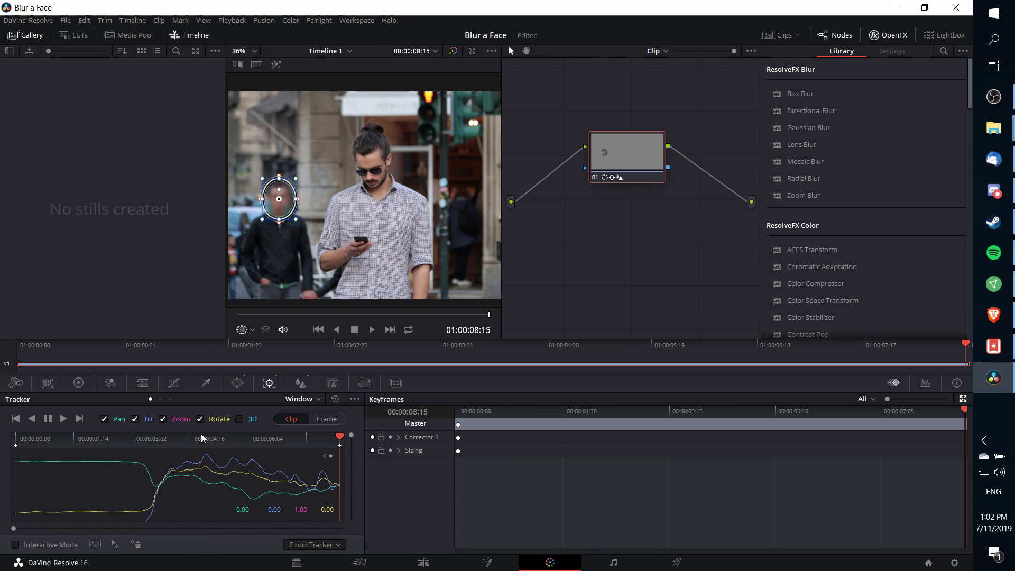
mouse_move(223, 440)
left_mouse_down()
mouse_move(245, 440)
mouse_move(219, 440)
mouse_move(243, 441)
mouse_move(226, 443)
left_mouse_up()
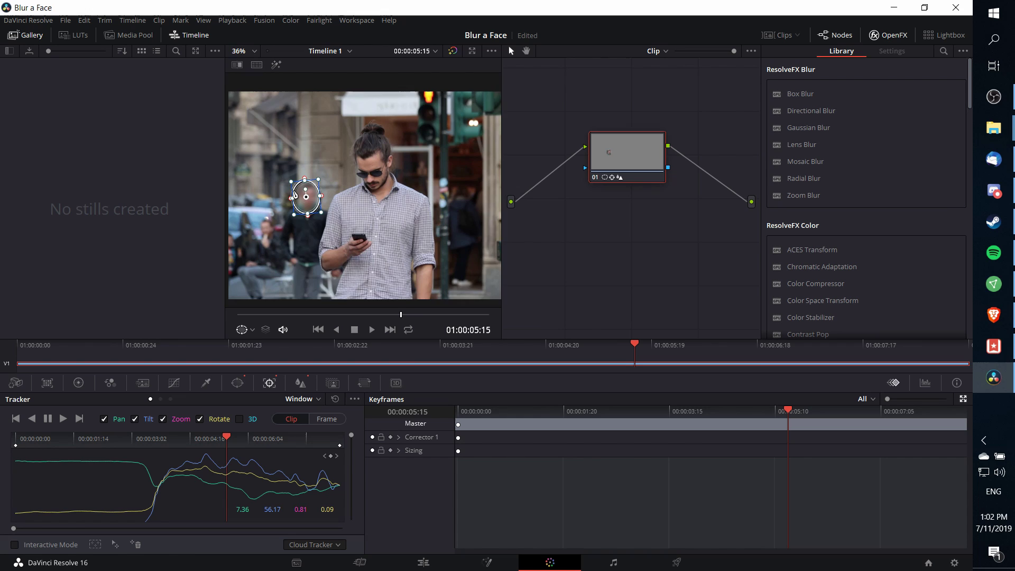
scroll(305, 195, "up", 1)
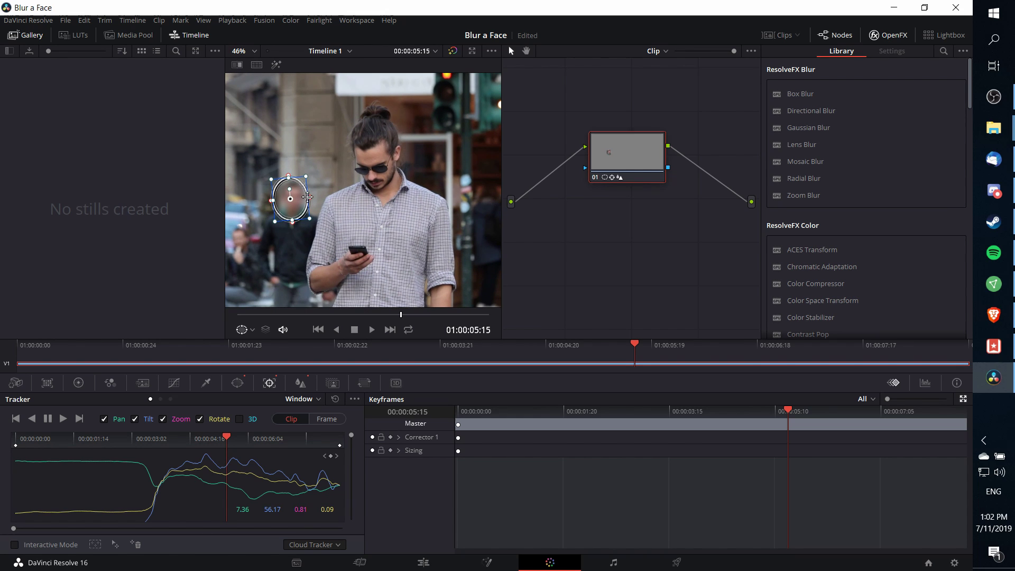
left_click_drag(307, 197, 299, 200)
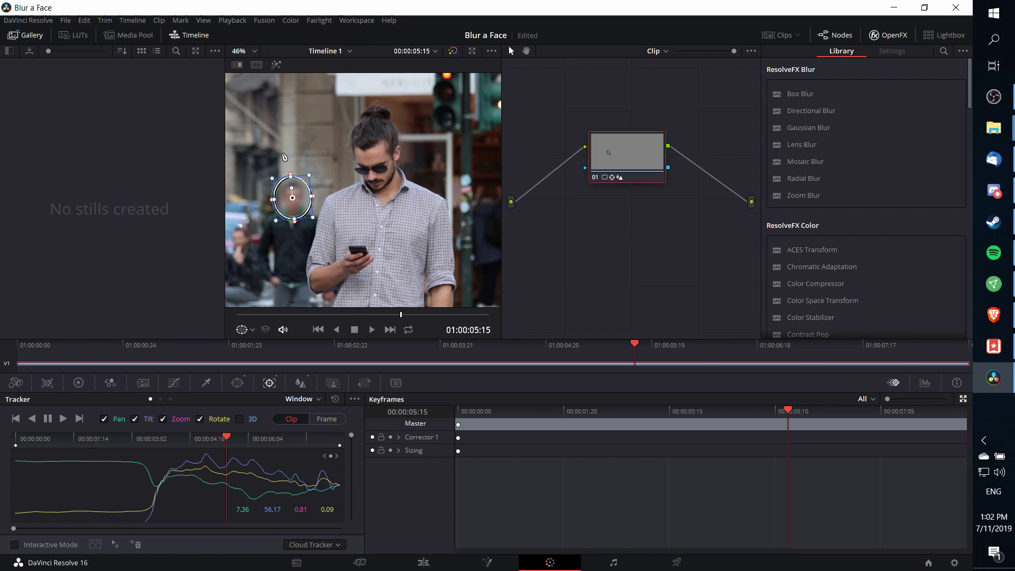
left_click_drag(306, 188, 307, 186)
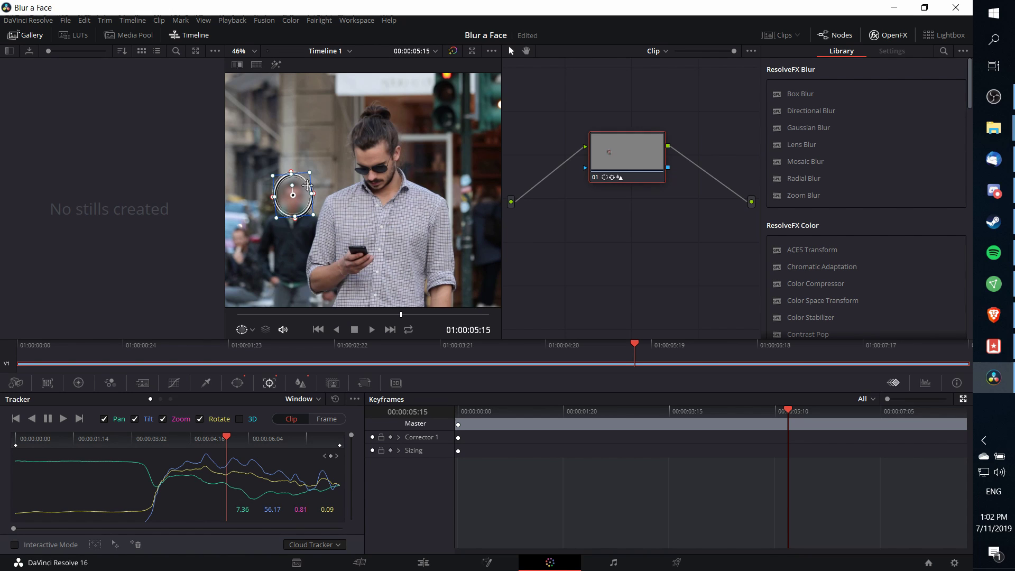
left_click(32, 418)
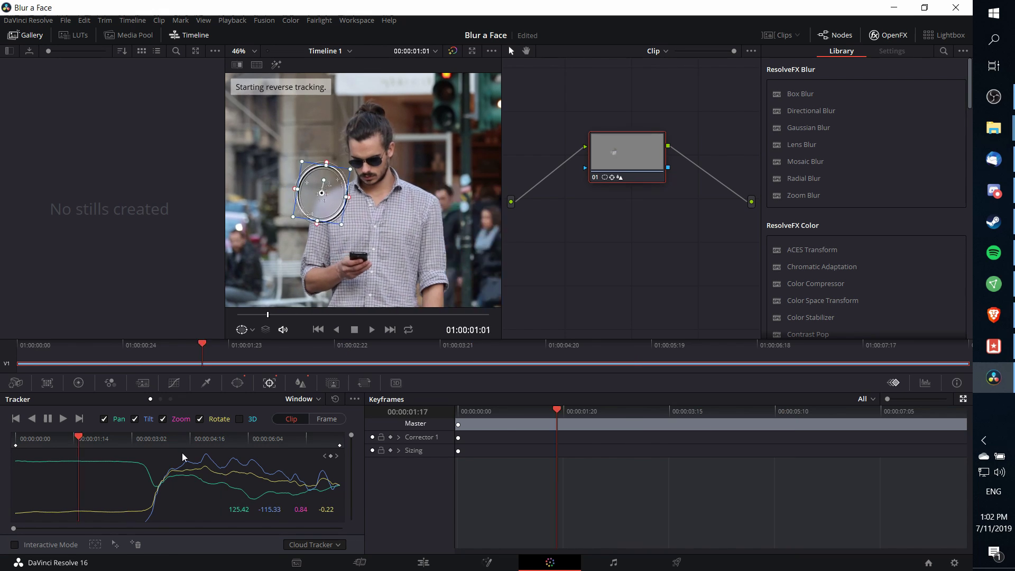
left_click(64, 419)
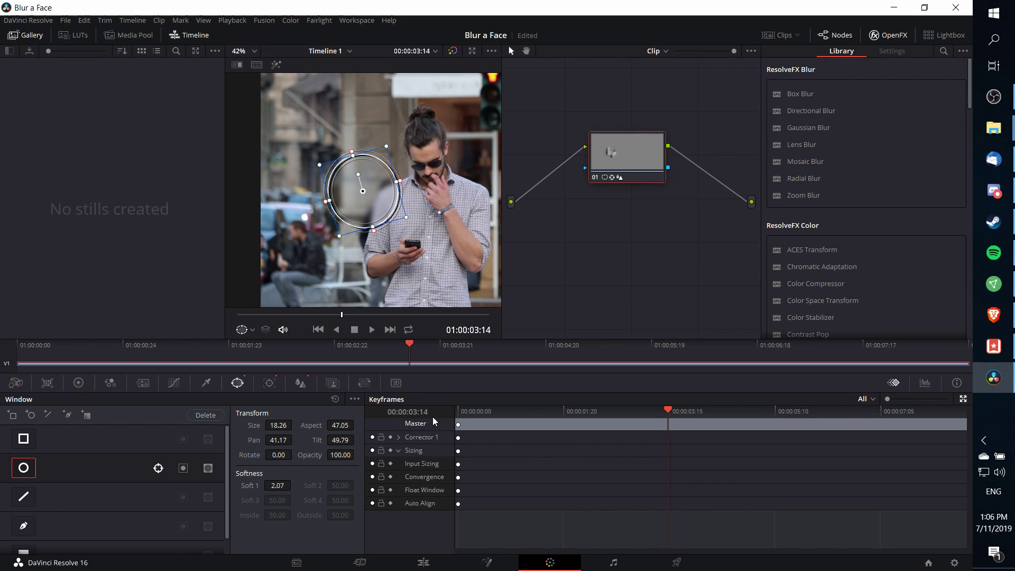
Step: Enable Corrector 1 keyframing and set circle-window keyframes at 00:00 and 03:17
left_click(390, 437)
left_click_drag(480, 418, 457, 414)
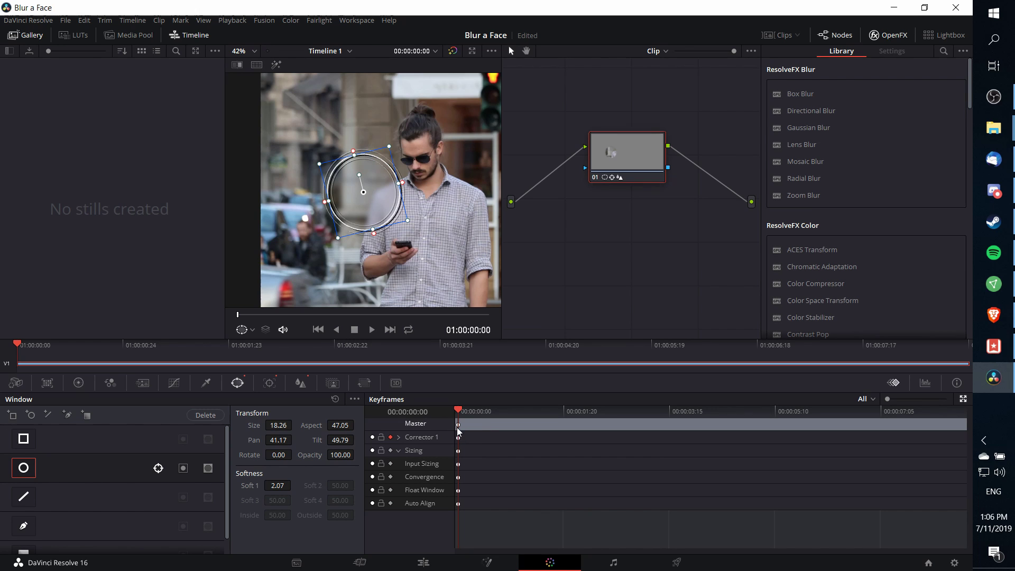
left_click(25, 470)
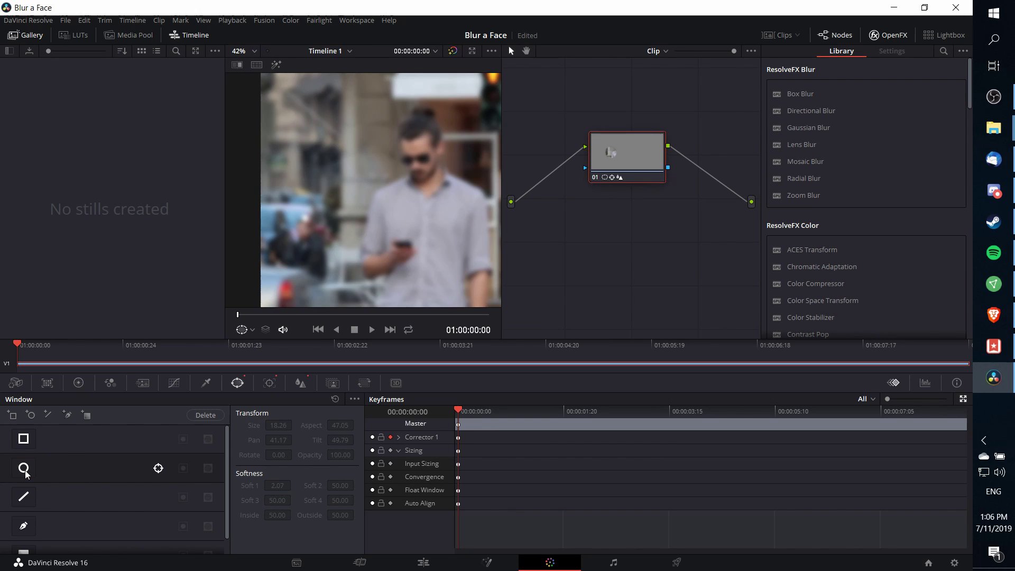
left_click(25, 470)
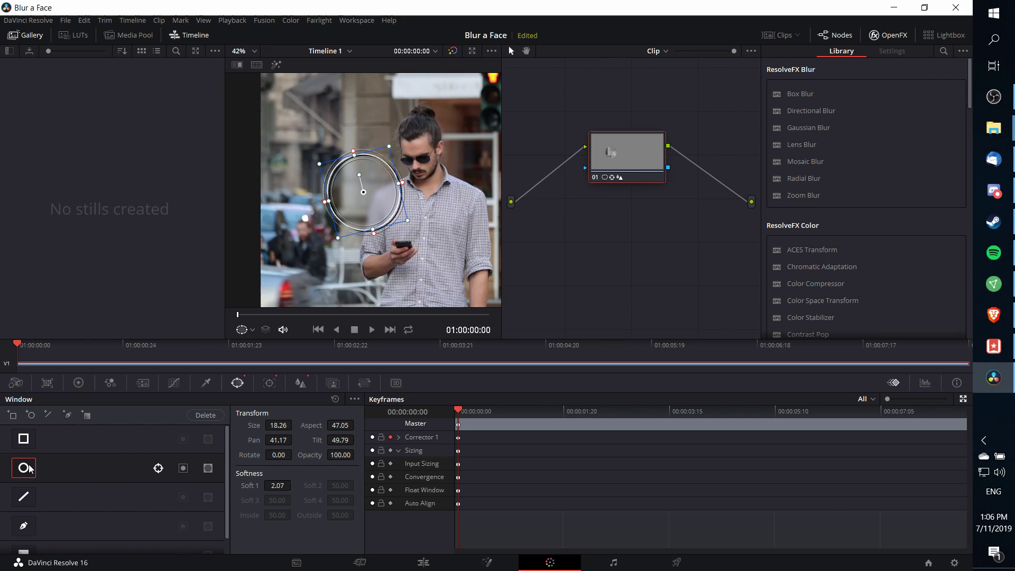
left_click_drag(584, 413, 674, 411)
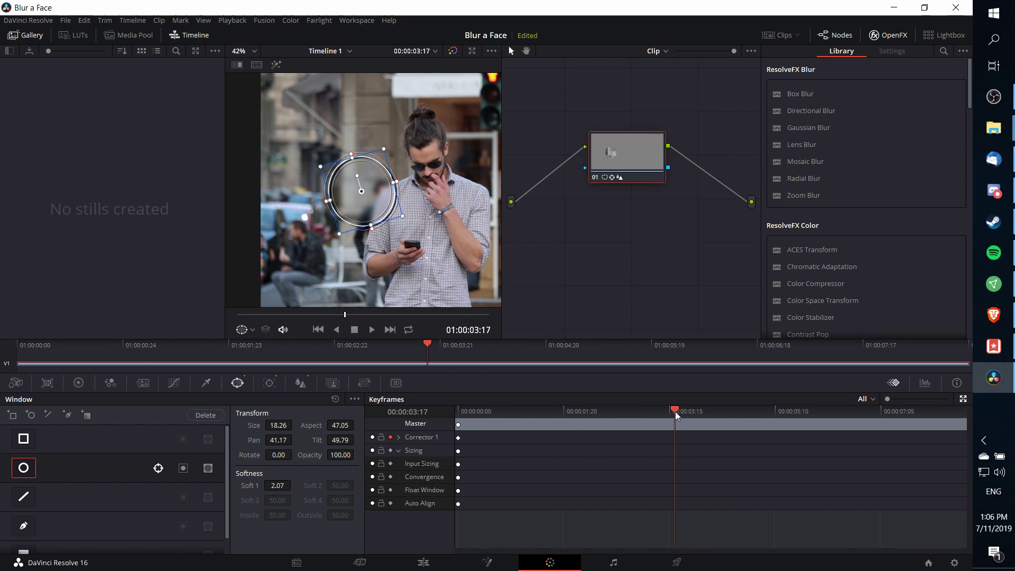
left_click(23, 468)
left_click(24, 468)
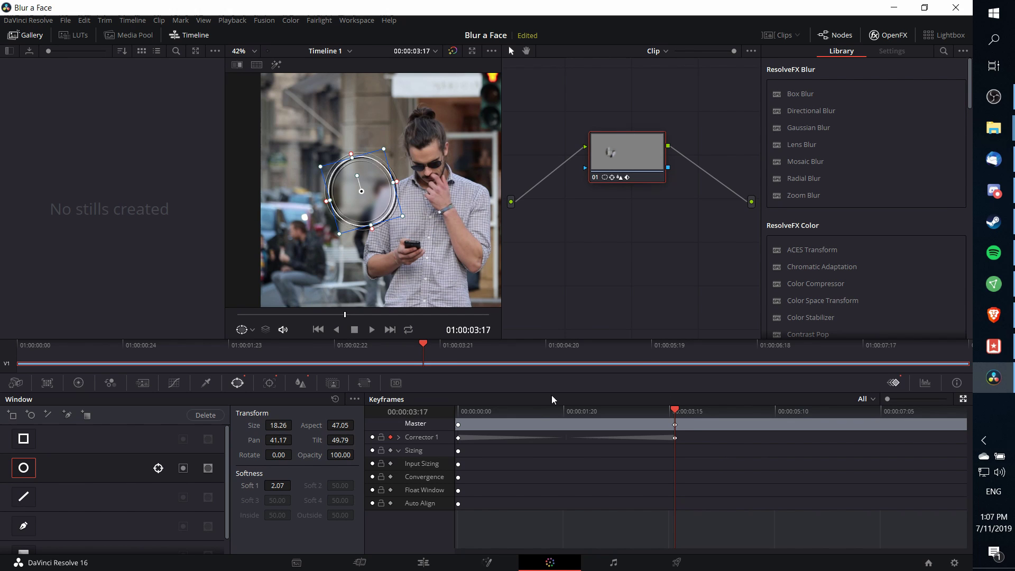
Step: Play the clip from the start to check the blur, stopping near 03:16
key("Home")
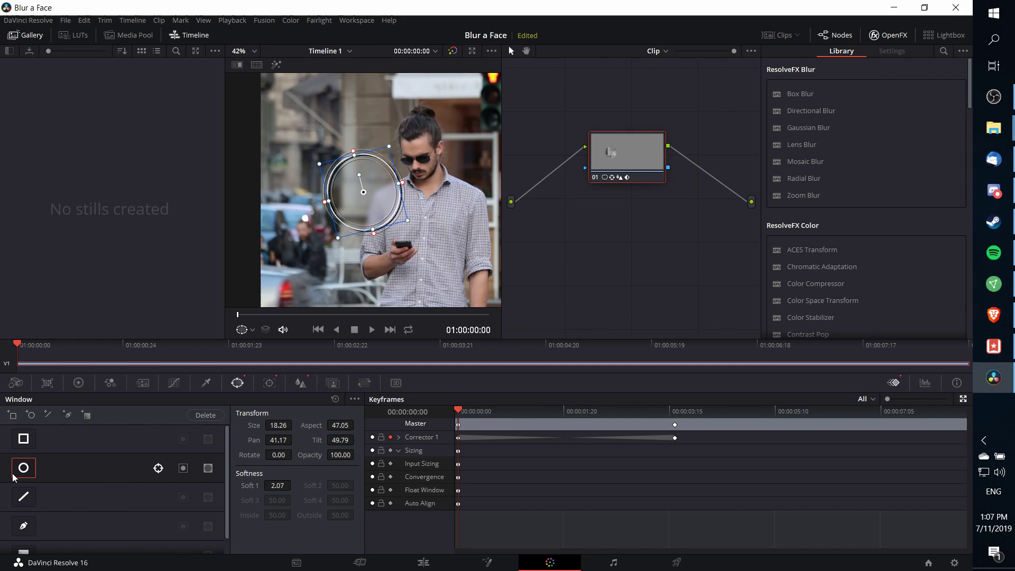
key("space")
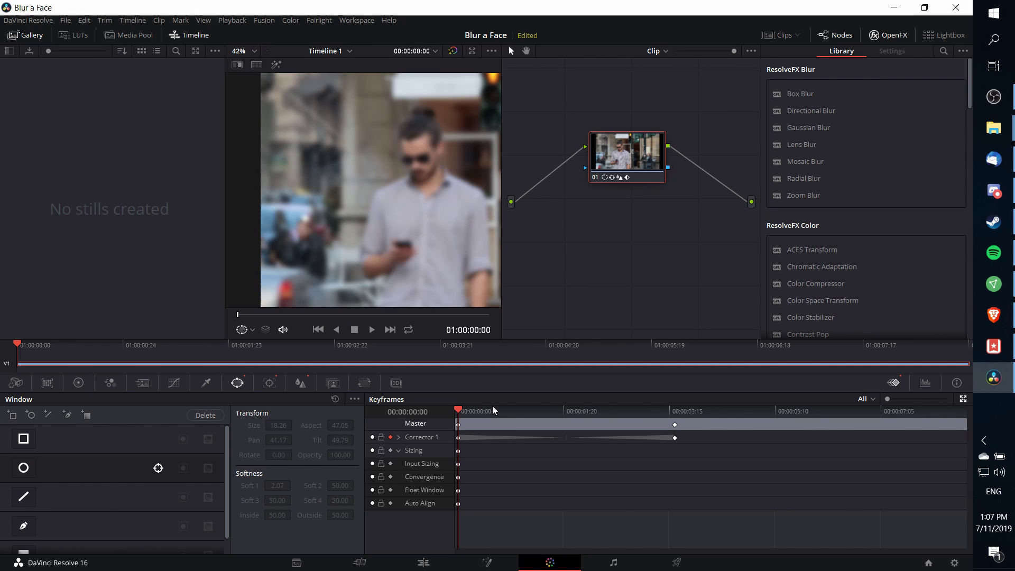
left_click_drag(662, 416, 998, 398)
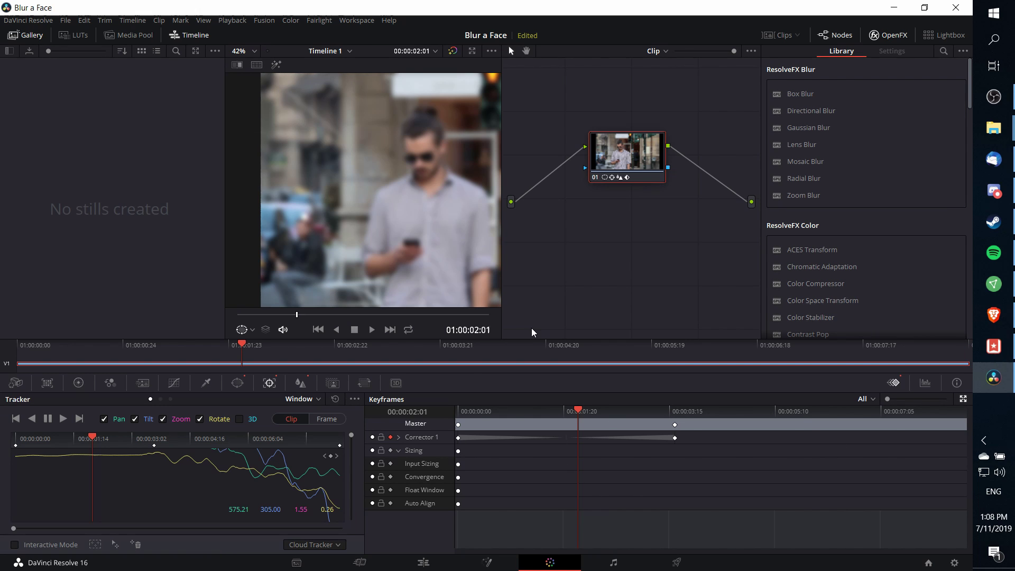
Step: At the 03:17 keyframe, adjust the blur radius and expand Corrector 1 into its window and corrector tracks
left_click(301, 383)
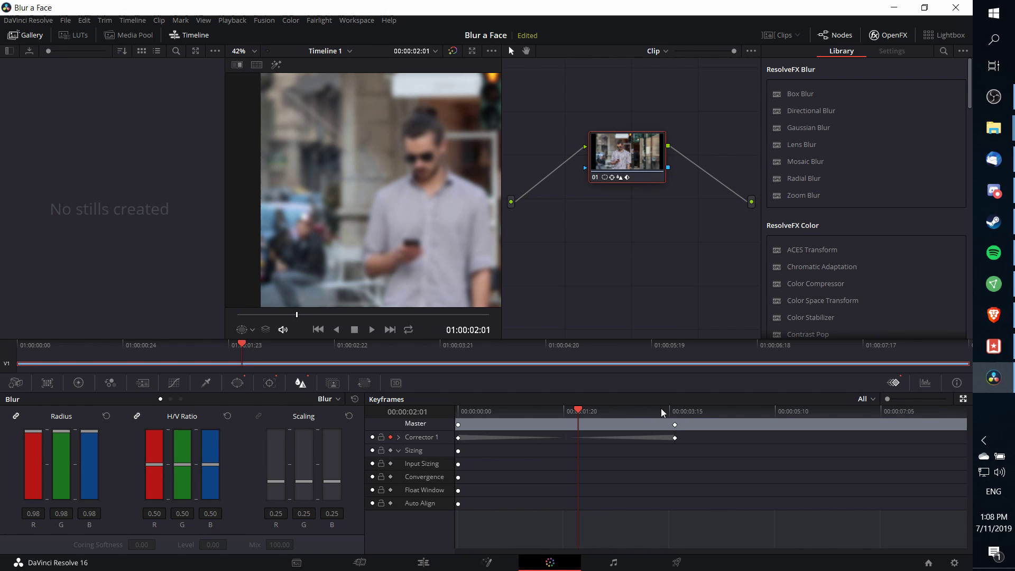
left_click_drag(643, 410, 675, 407)
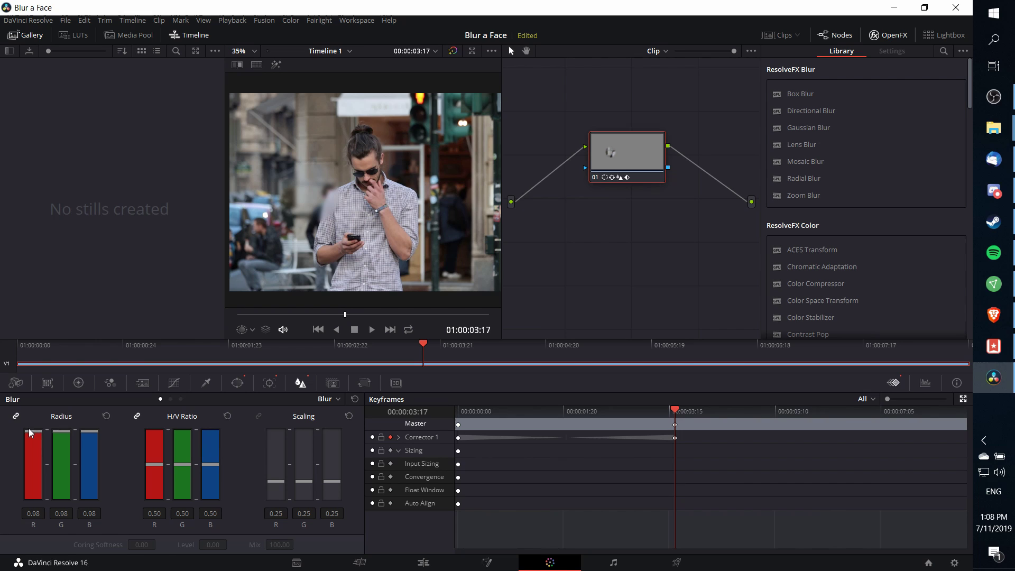
left_click_drag(33, 431, 33, 420)
left_click(398, 437)
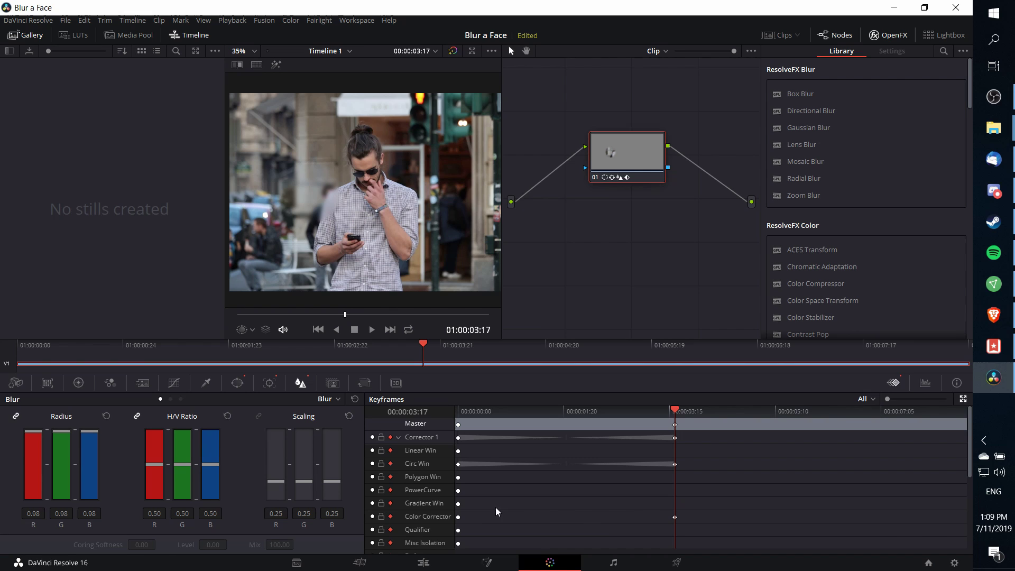
scroll(565, 508, "down", 1)
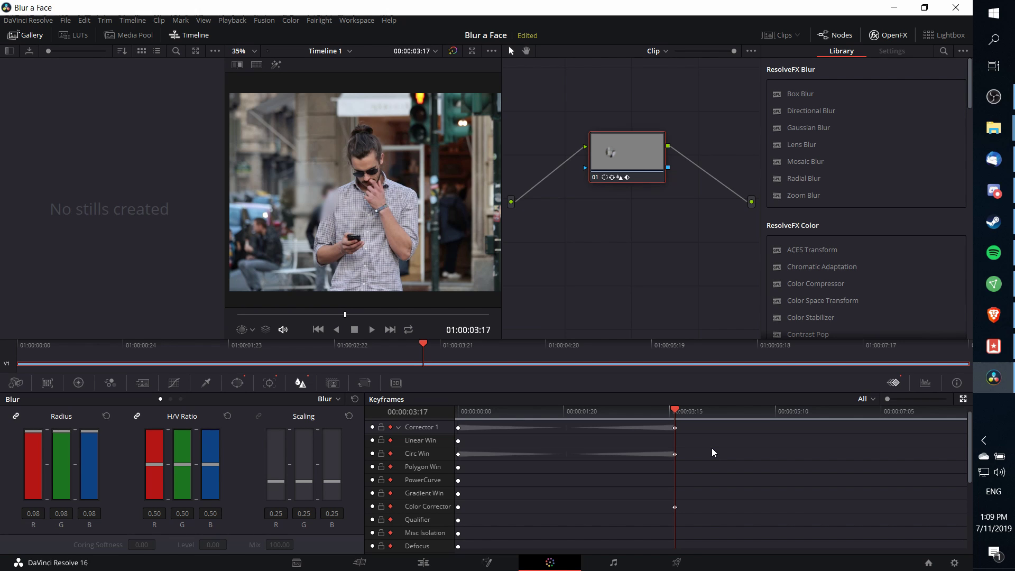
Step: Keyframe the blur radius to 0.50 at 03:16, compare with 03:17, then enlarge the viewer
key("Left")
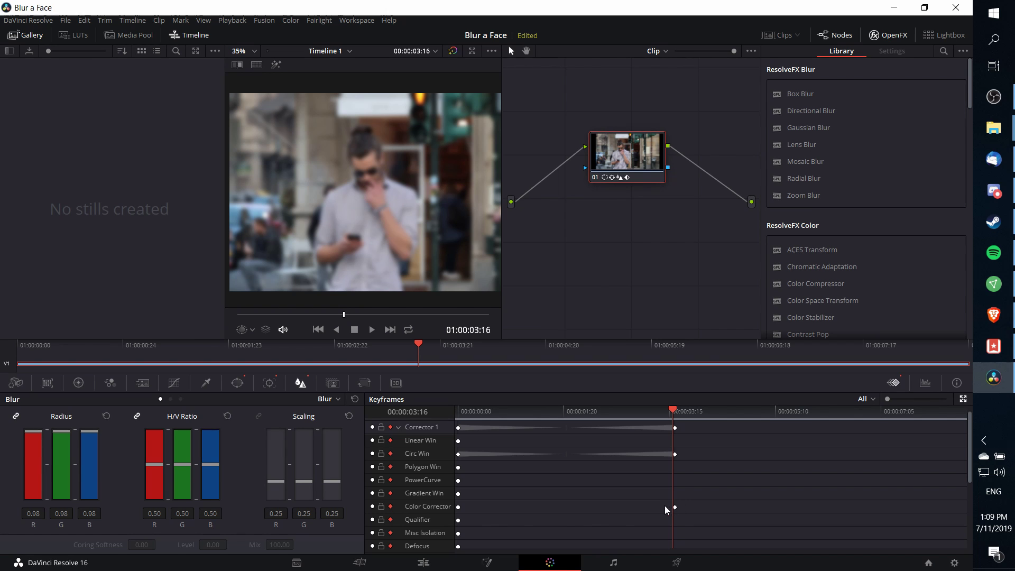
left_click_drag(46, 431, 40, 463)
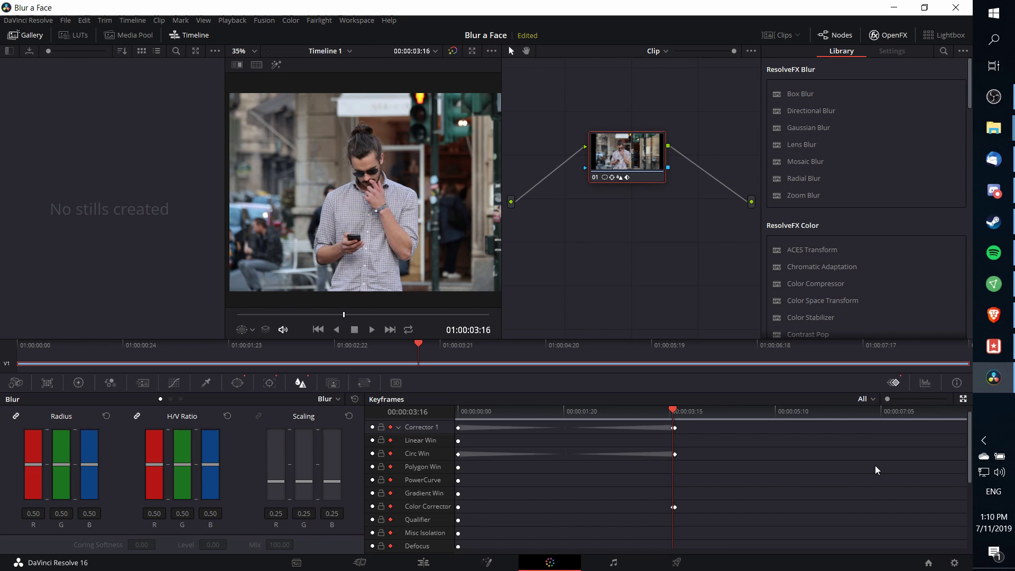
key("Right")
key("Left")
key("Right")
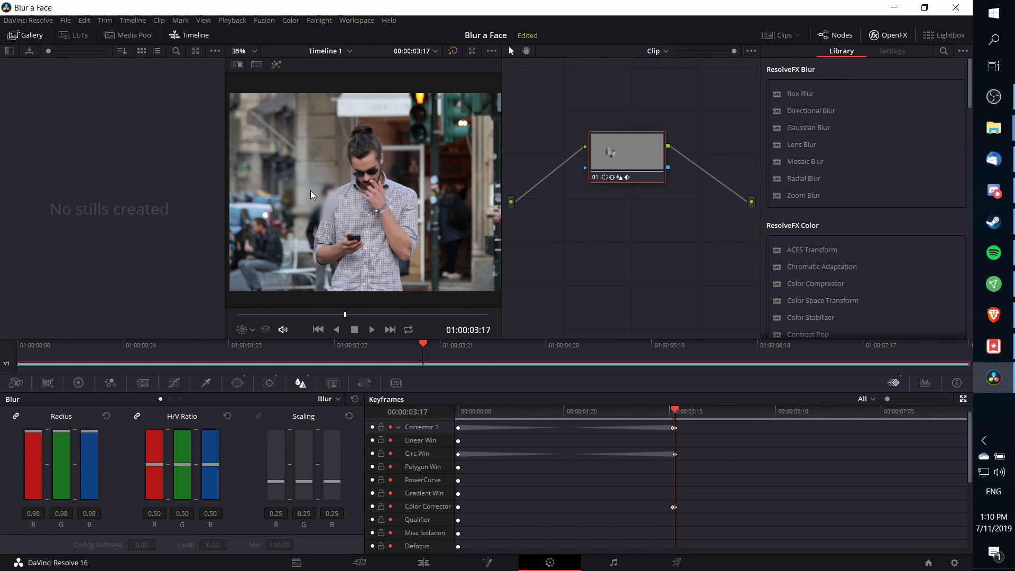
key("Left")
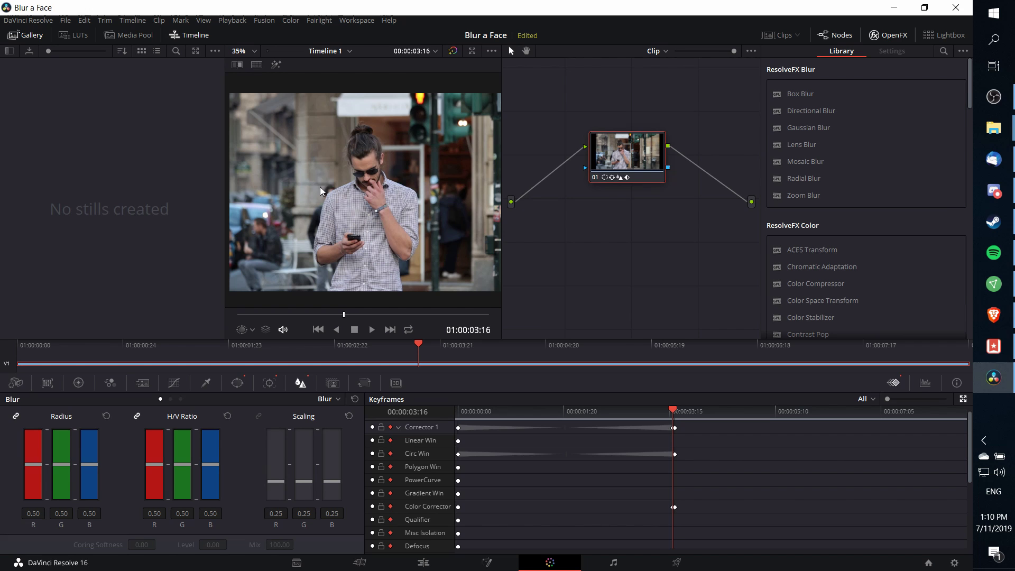
key("Home")
key("alt+f")
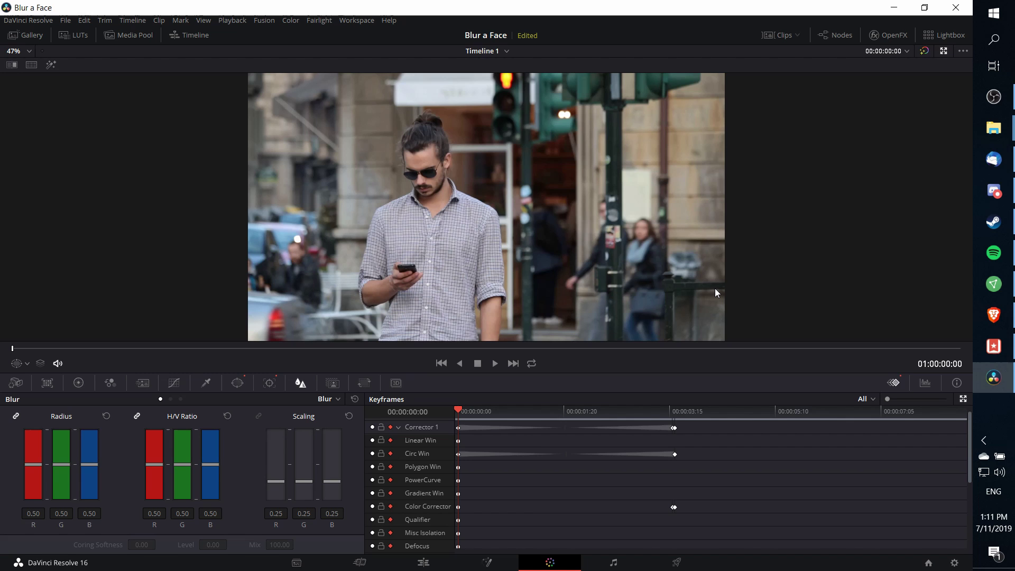
key("space")
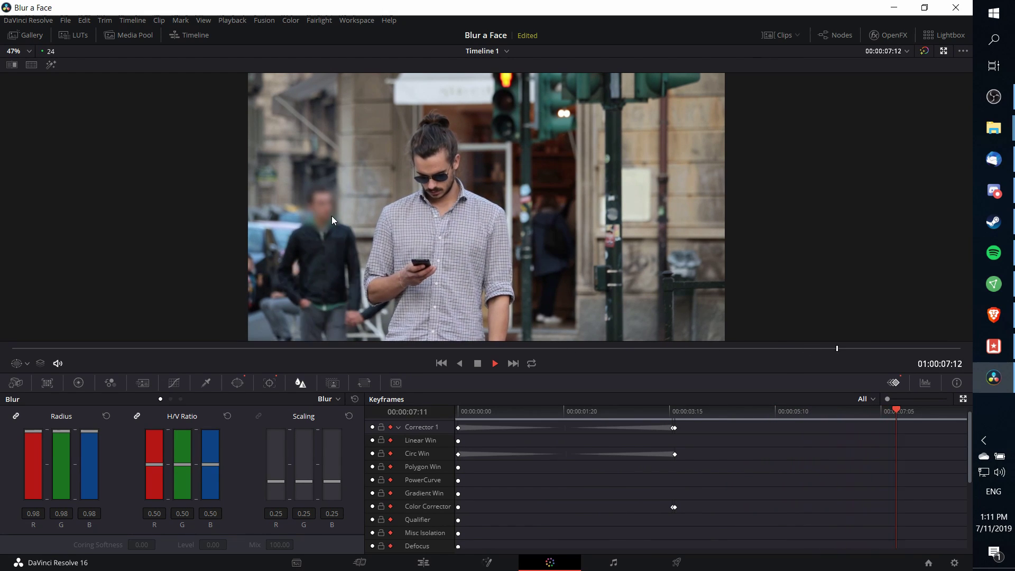
left_click(673, 456)
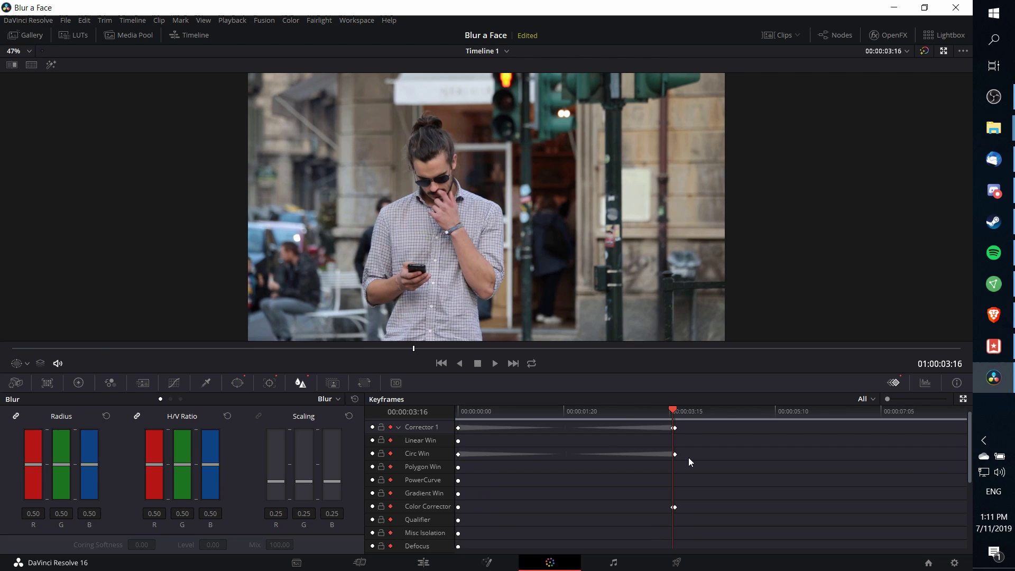
key("space")
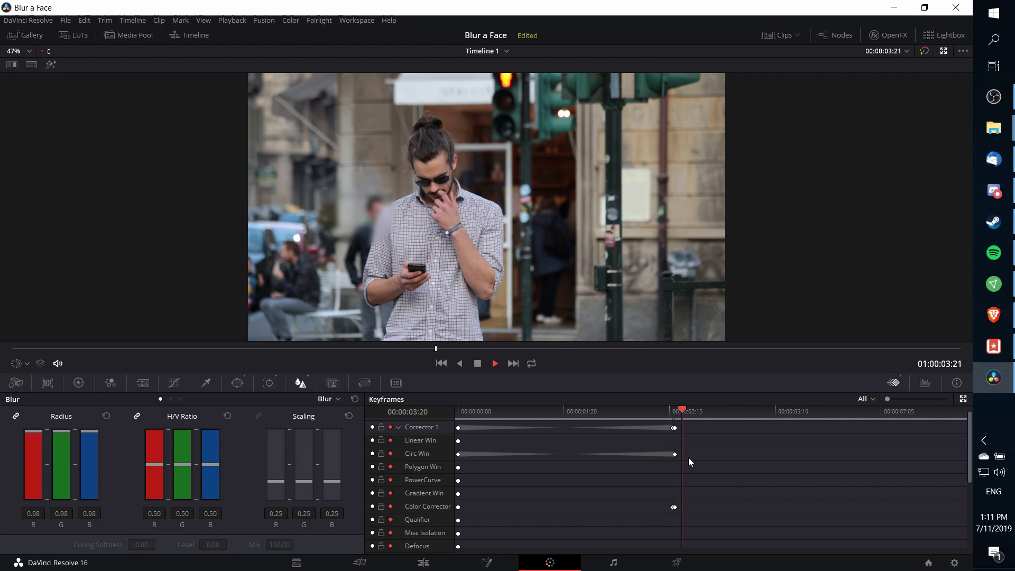